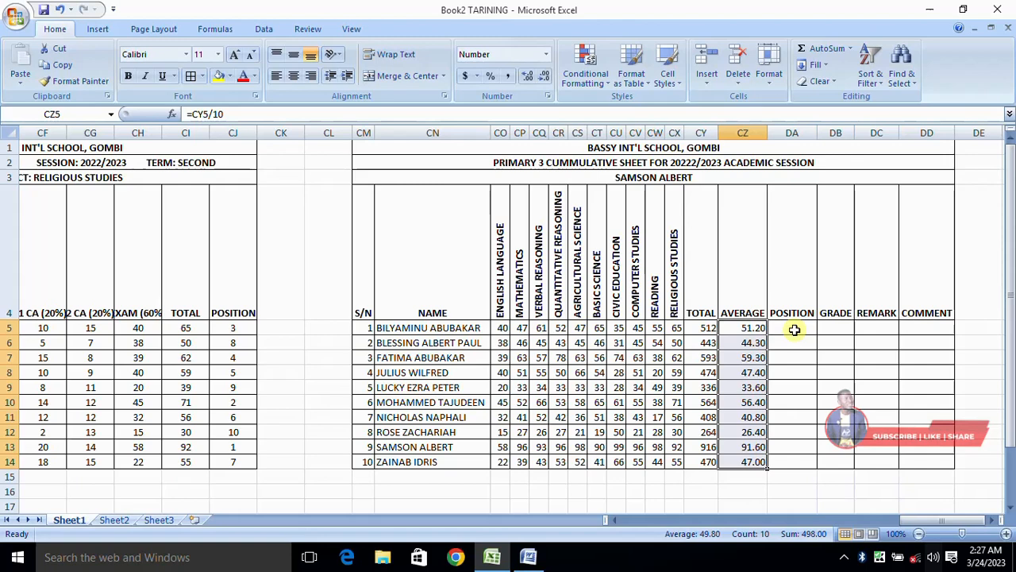
Check the RANK formula in CJ5 and the average formula in CZ5, and start a formula in POSITION cell DA5
{"action": "left_click", "coordinate": [793, 330]}
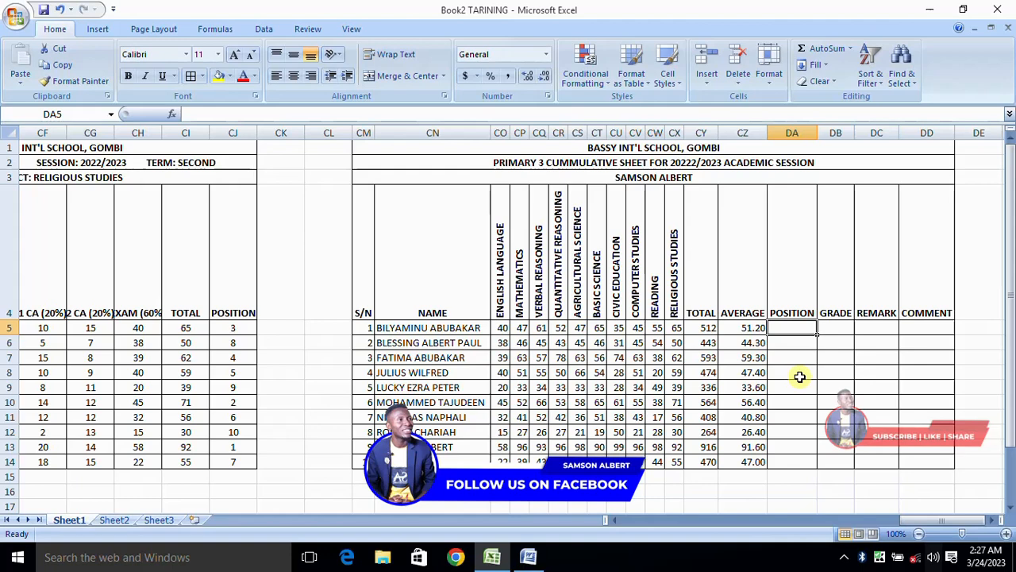
{"action": "left_click", "coordinate": [233, 326]}
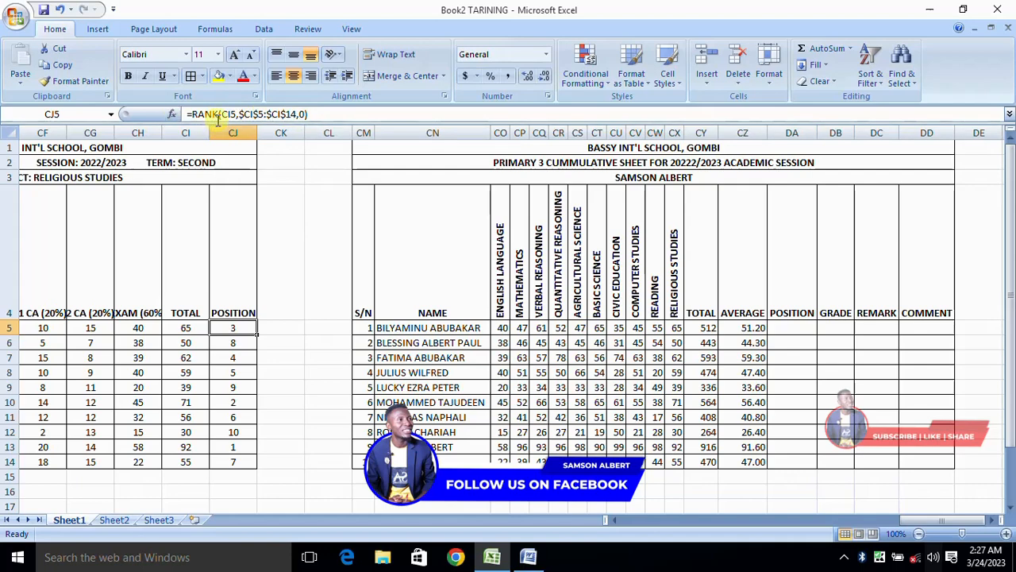
{"action": "left_click", "coordinate": [803, 327]}
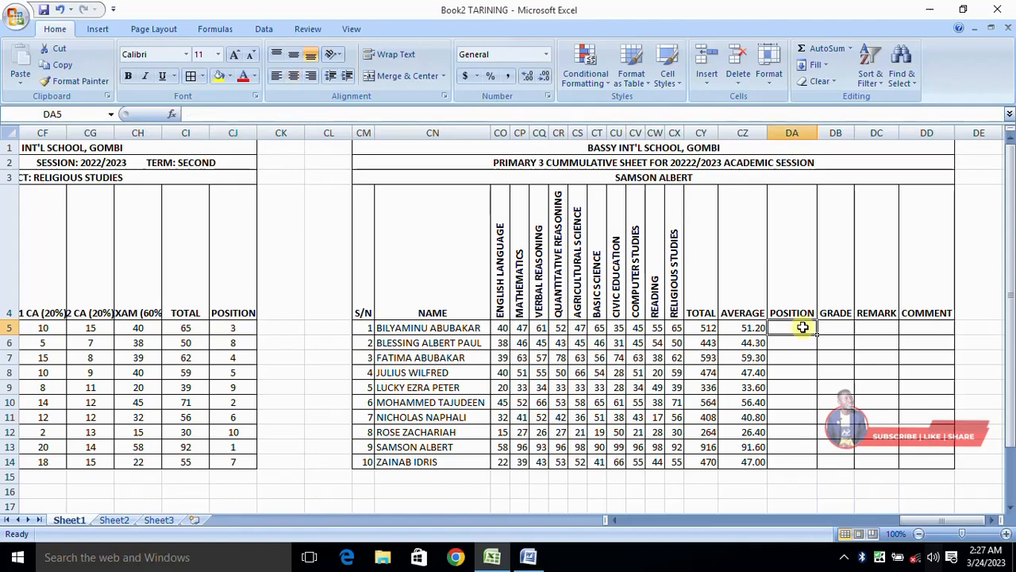
{"action": "left_click", "coordinate": [749, 330]}
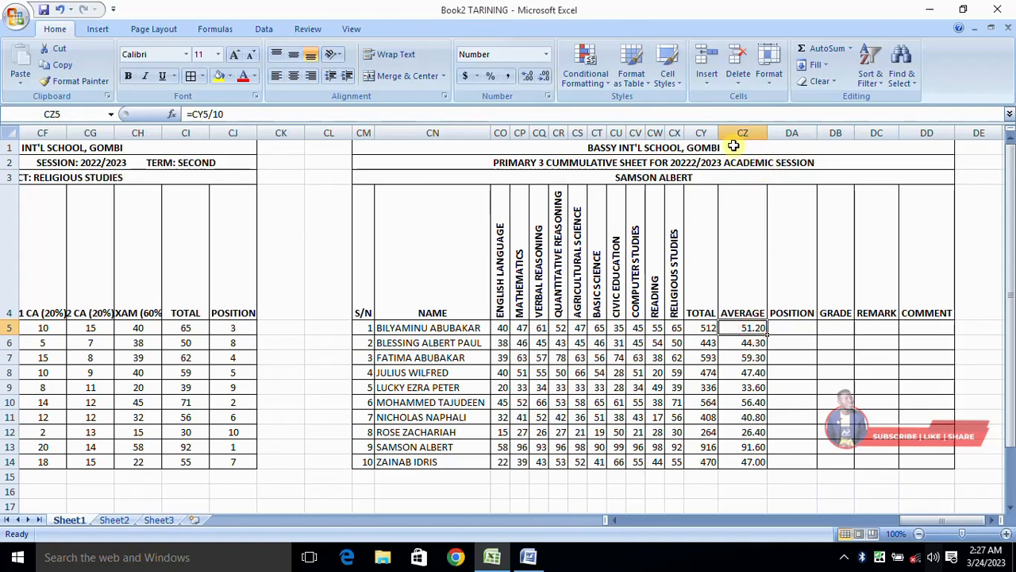
{"action": "left_click", "coordinate": [793, 327]}
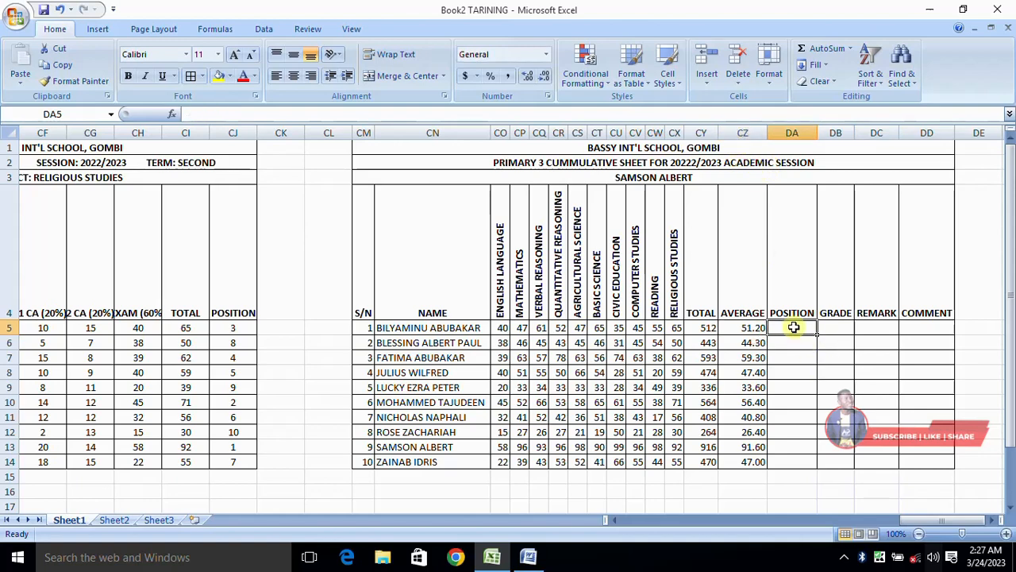
{"action": "type", "text": "="}
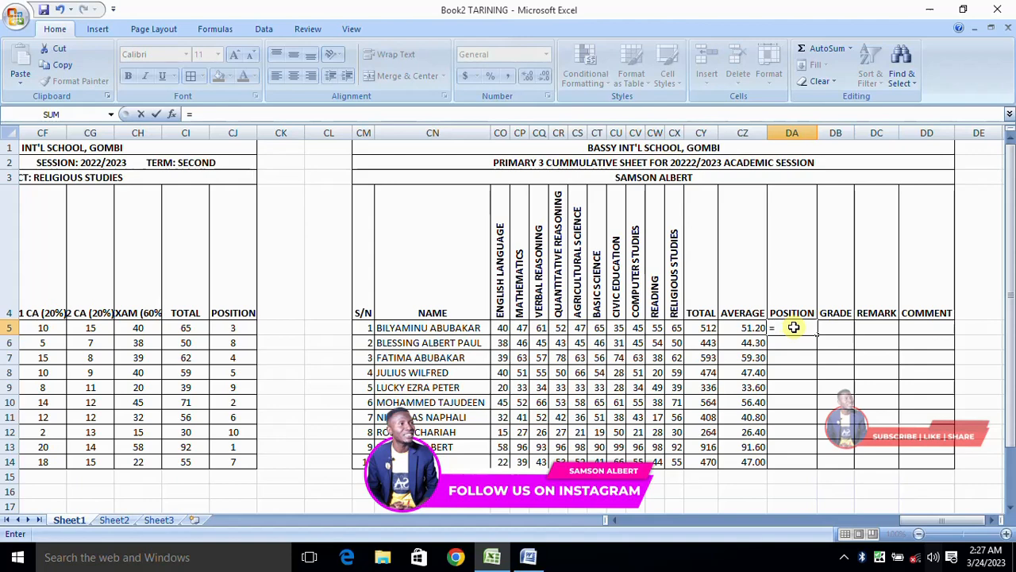
{"action": "type", "text": "C"}
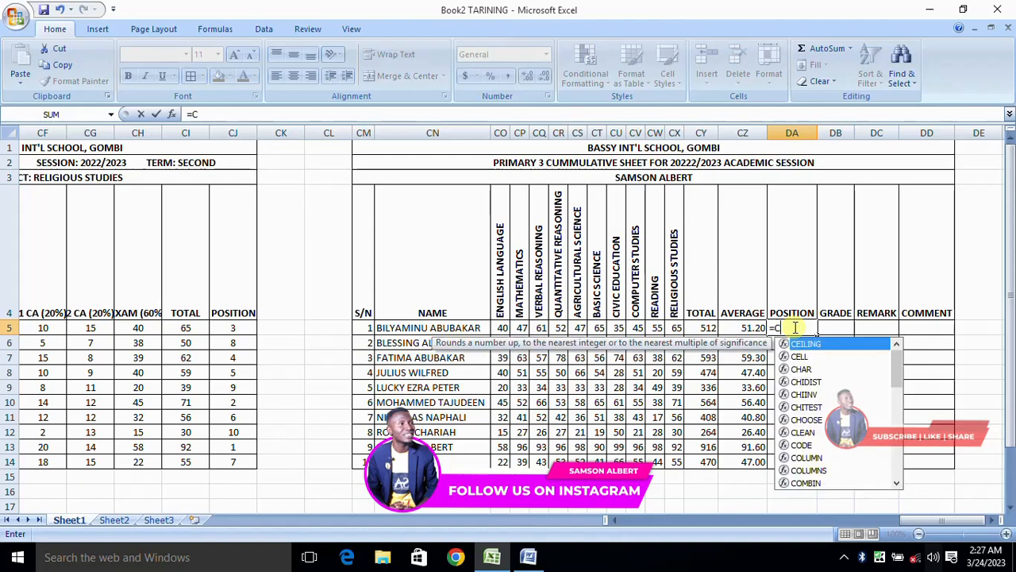
{"action": "type", "text": "Z5"}
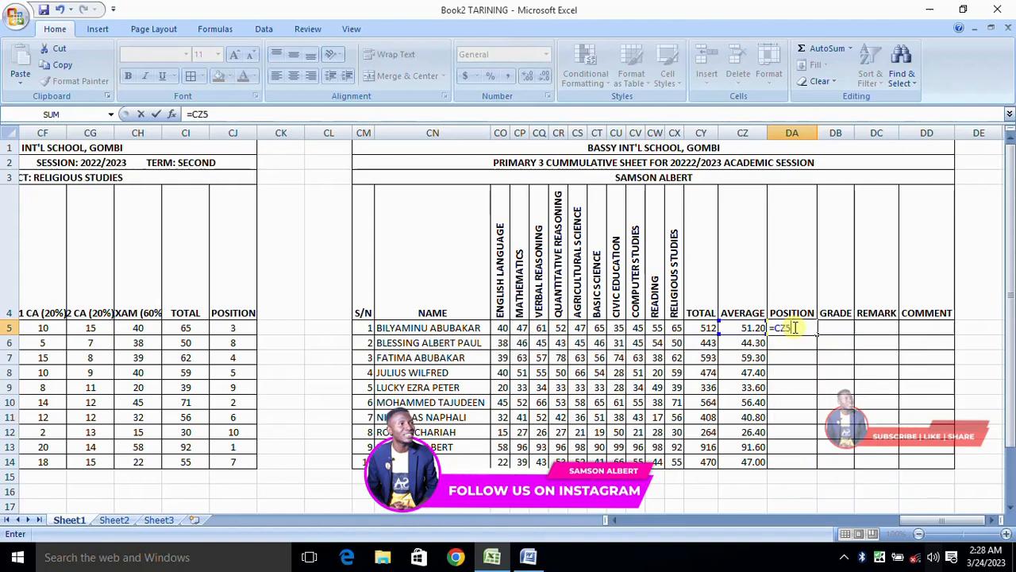
{"action": "key", "text": "BackSpace"}
{"action": "key", "text": "BackSpace"}
{"action": "key", "text": "BackSpace"}
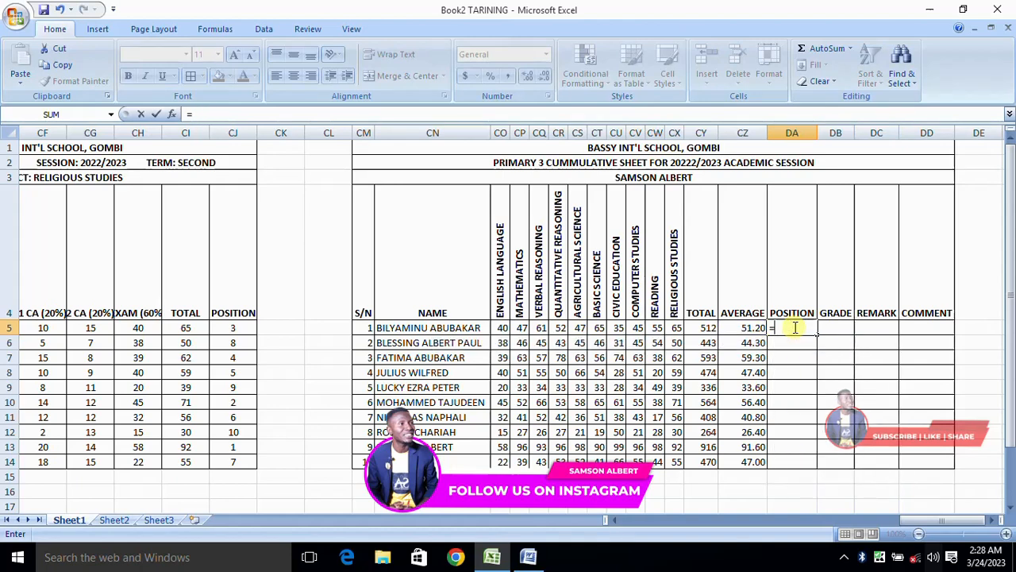
Begin a RANK function in the DA5 formula with CZ5 as the number to rank
{"action": "type", "text": "RANK"}
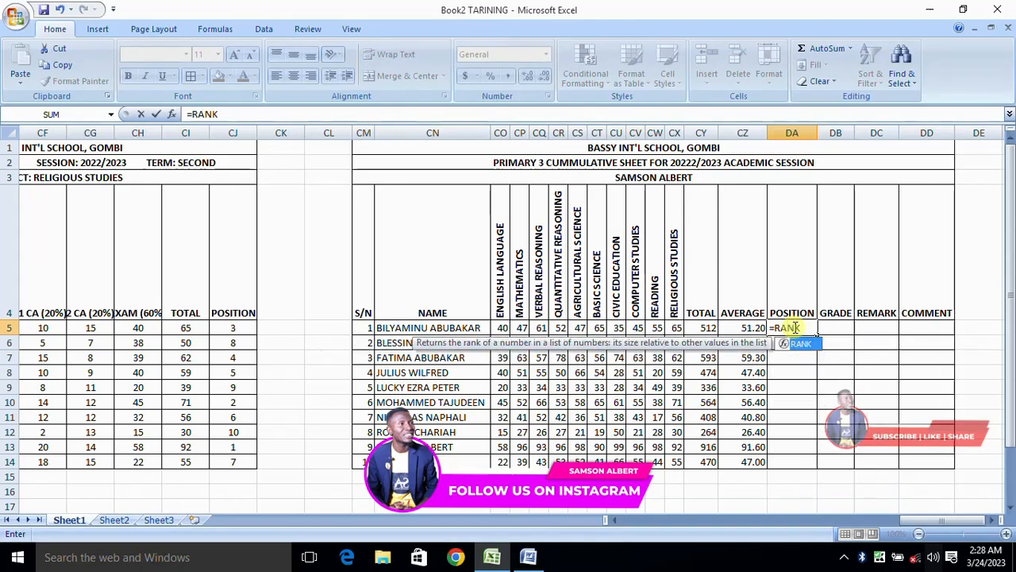
{"action": "type", "text": "("}
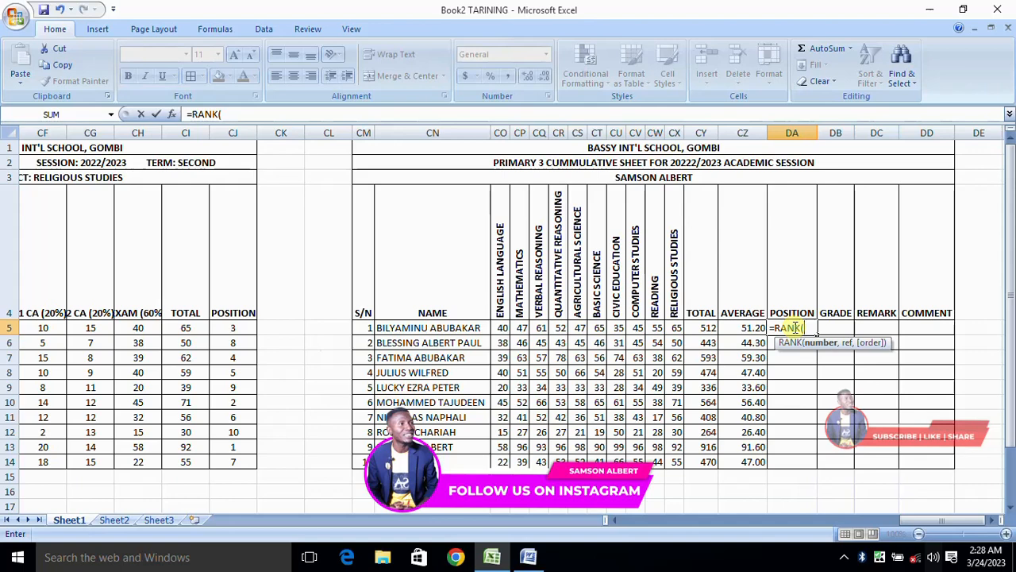
{"action": "type", "text": "C"}
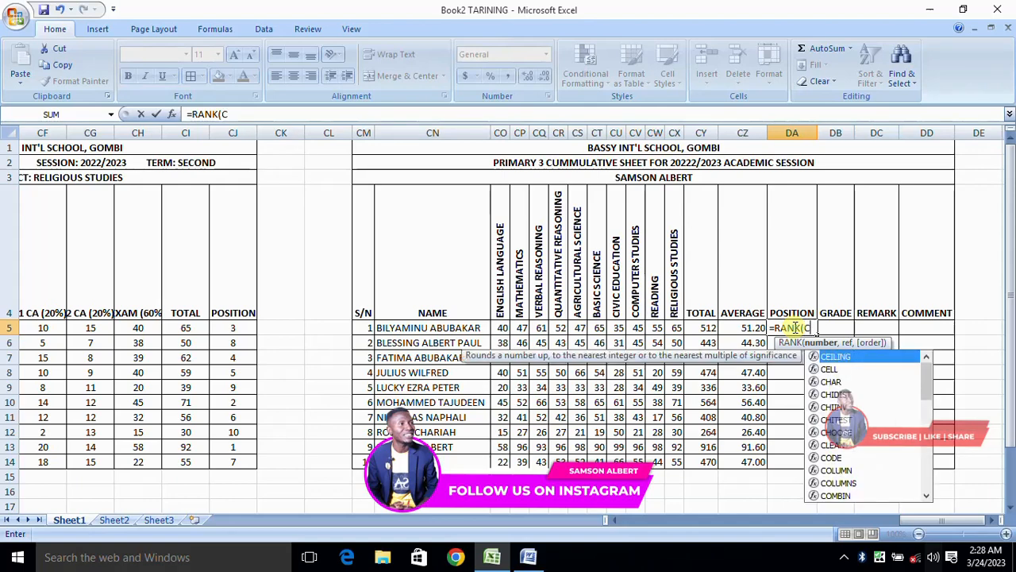
{"action": "type", "text": "Z5"}
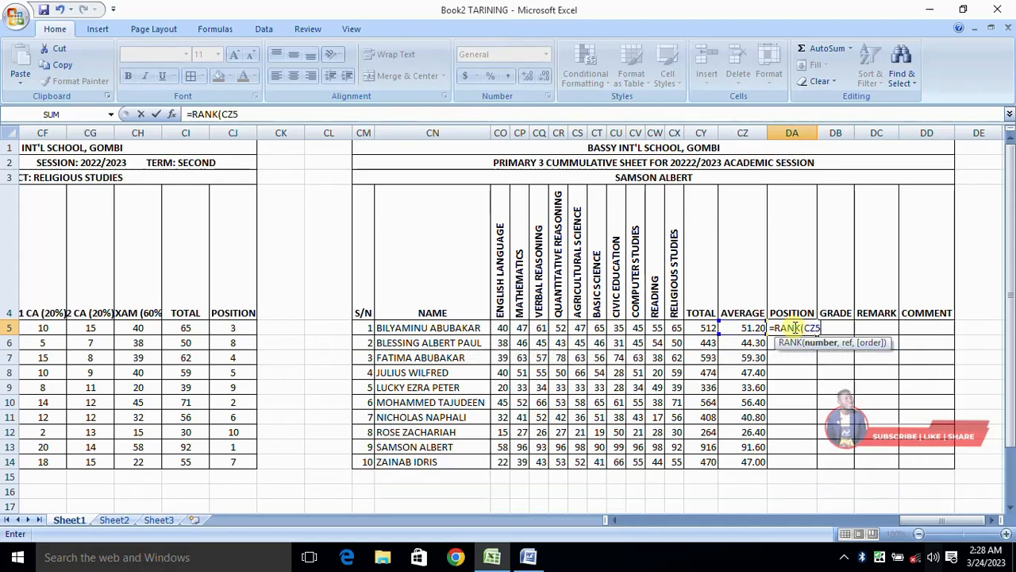
{"action": "type", "text": ","}
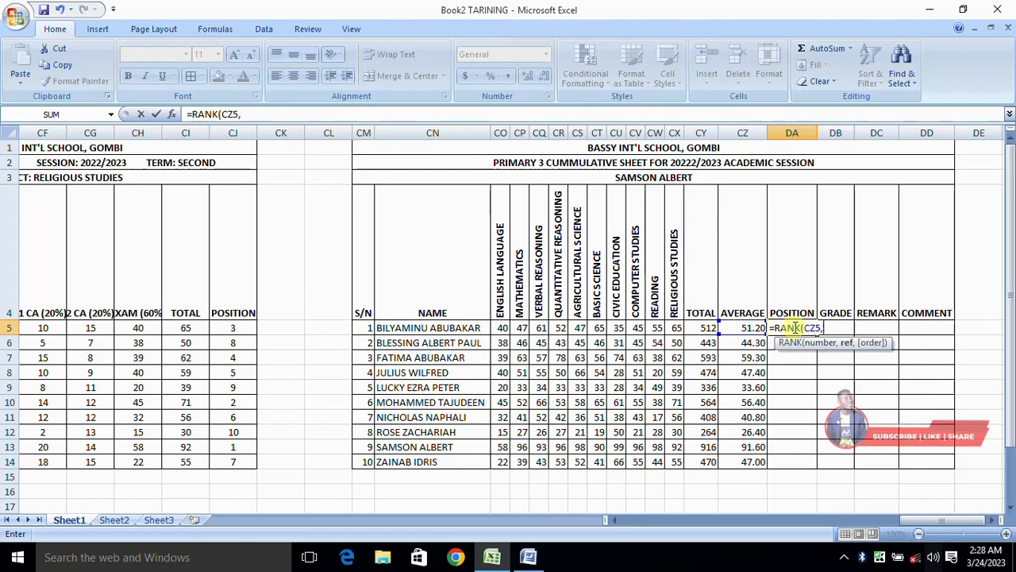
Enter $CZ$5 as the absolute start of the RANK formula's reference range
{"action": "type", "text": "$CZ$5:"}
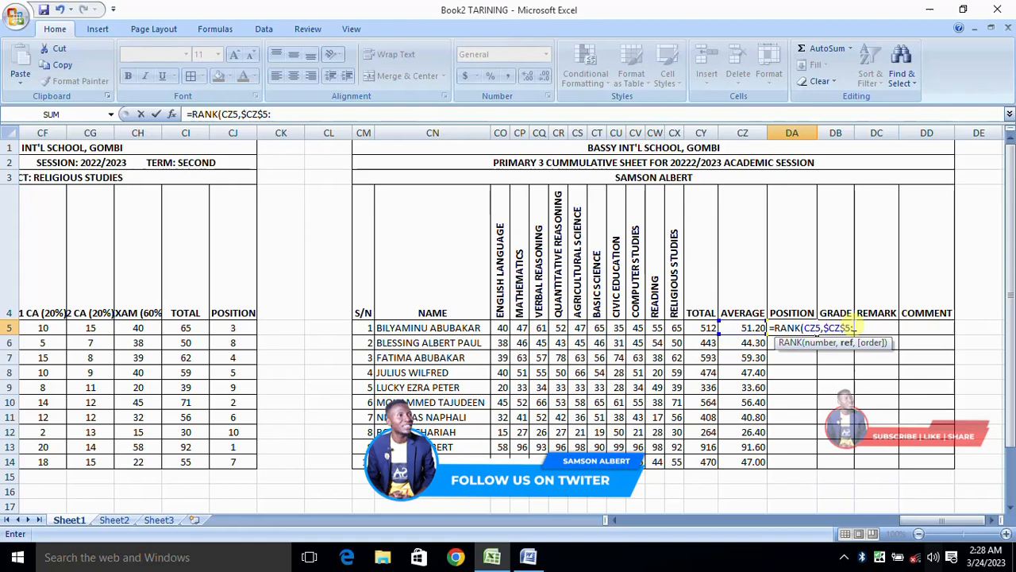
{"action": "key", "text": "BackSpace"}
{"action": "key", "text": "BackSpace"}
{"action": "key", "text": "BackSpace"}
{"action": "key", "text": "BackSpace"}
{"action": "key", "text": "BackSpace"}
{"action": "type", "text": "CZ$5"}
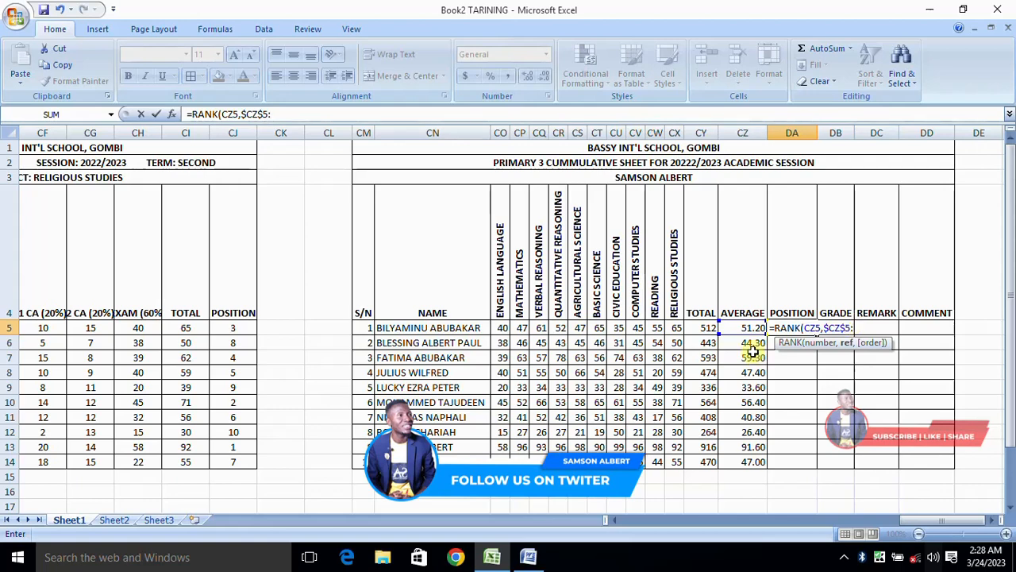
{"action": "type", "text": ":"}
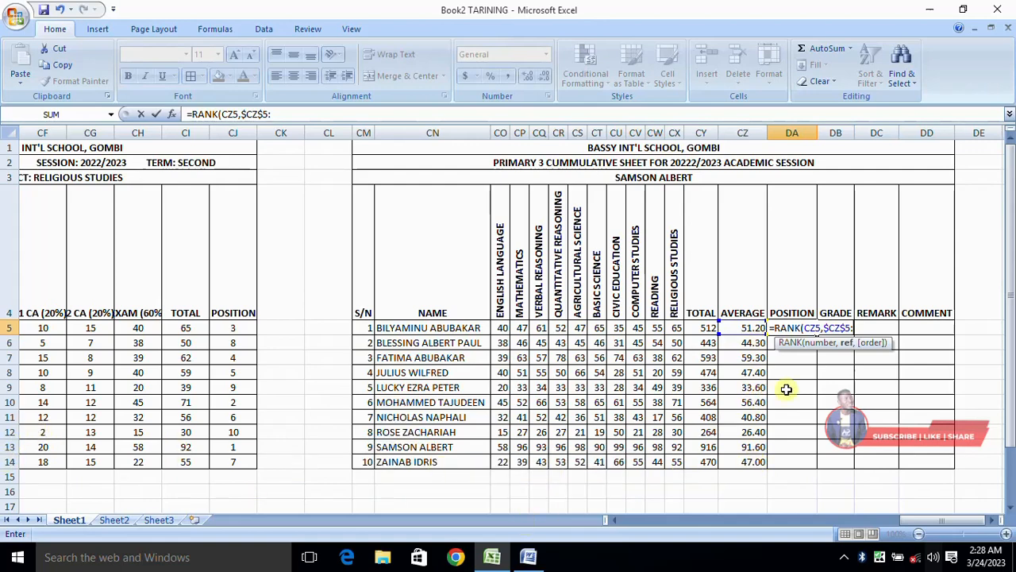
Complete the RANK formula with $CZ$14 as the range end and 0 for descending order
{"action": "type", "text": "$CZ"}
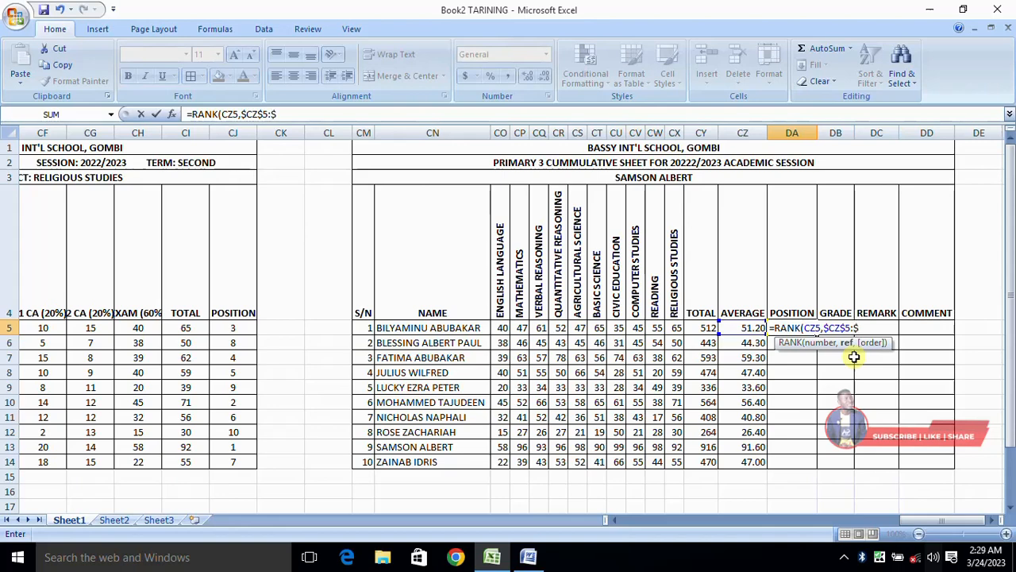
{"action": "type", "text": "$14"}
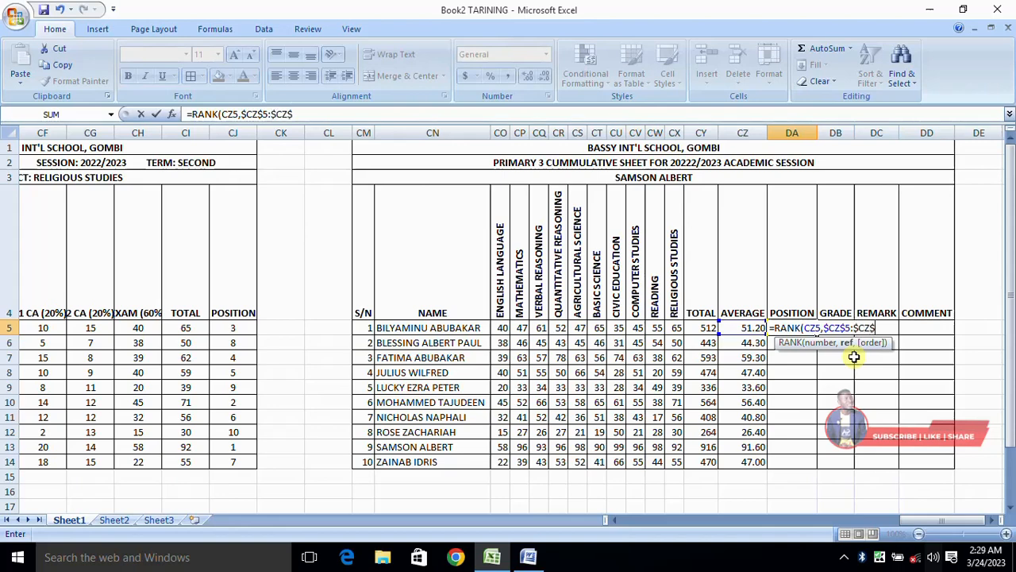
{"action": "type", "text": ",0"}
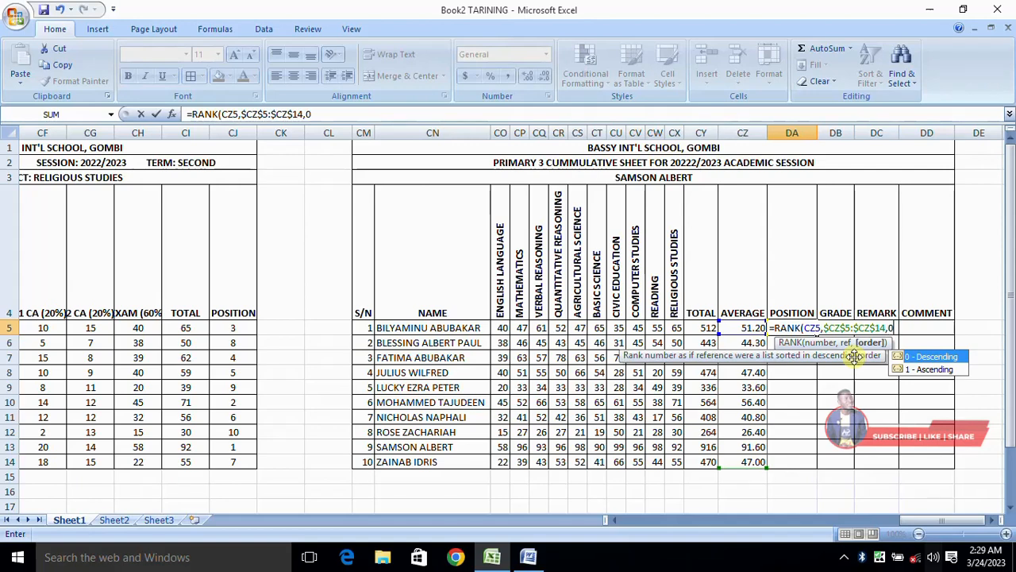
{"action": "type", "text": ")"}
{"action": "key", "text": "Return"}
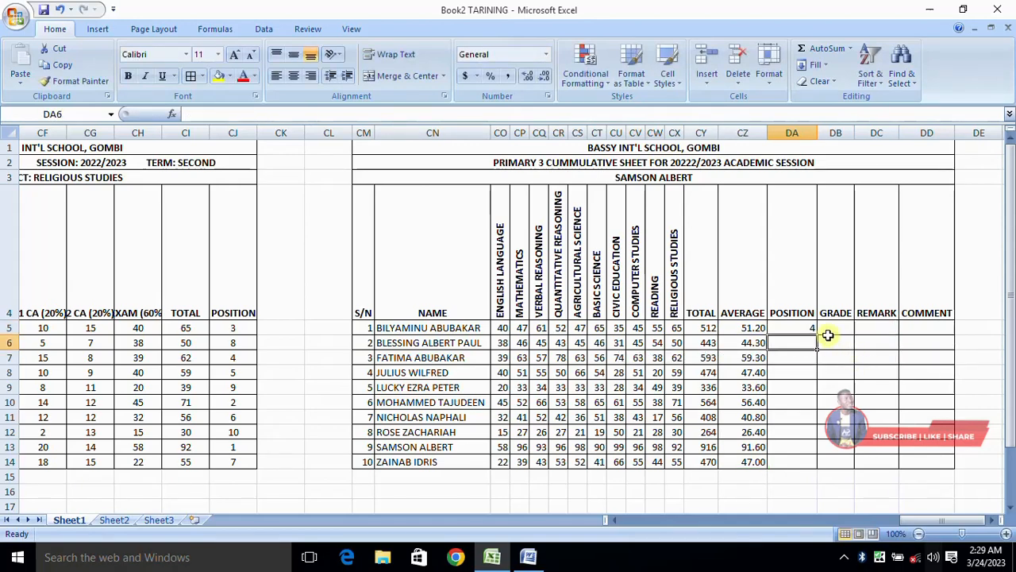
Fill the RANK formula from DA5 down to DA14 to rank all the pupils
{"action": "left_click", "coordinate": [802, 328]}
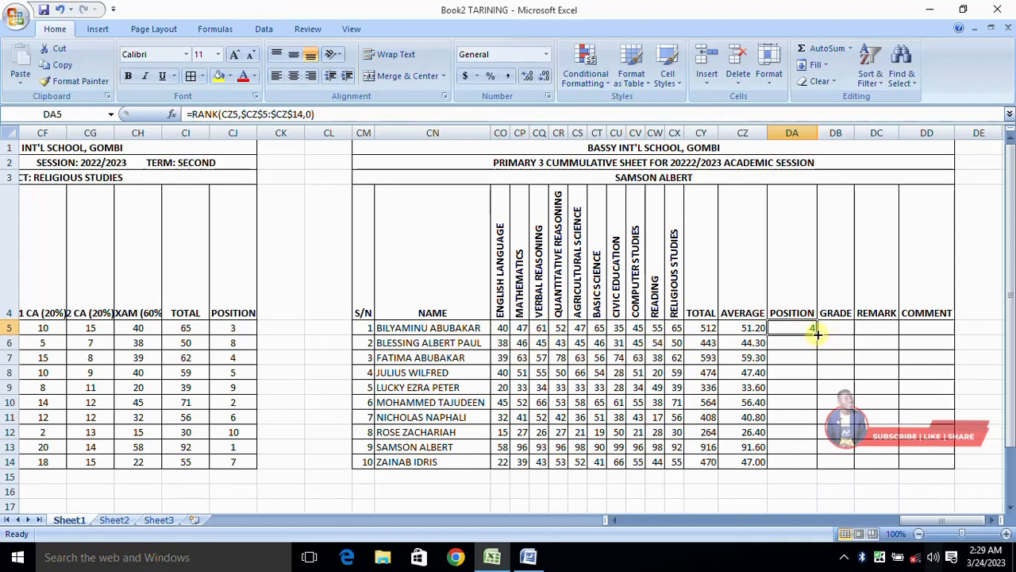
{"action": "left_click_drag", "start_coordinate": [817, 334], "coordinate": [819, 469]}
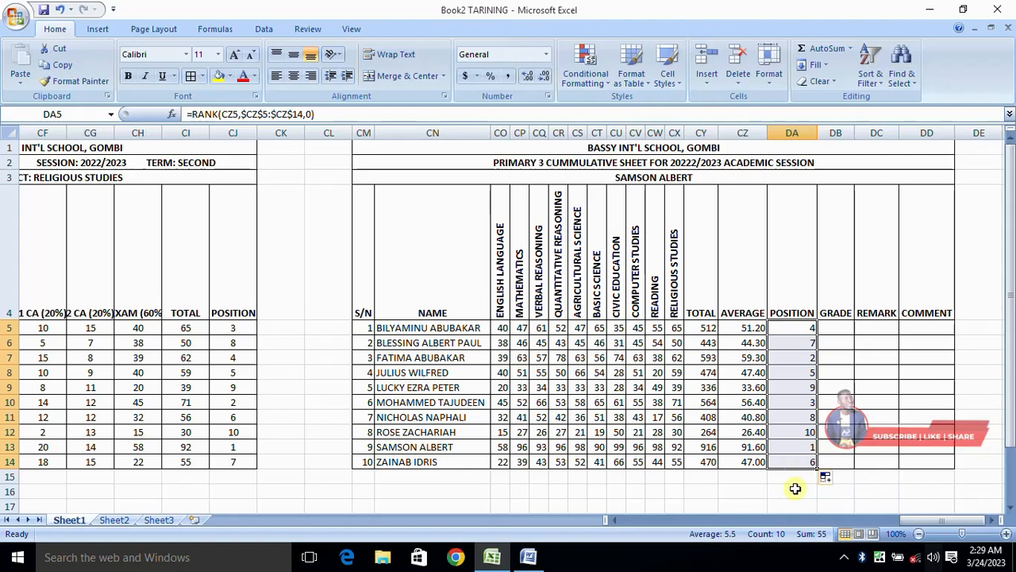
{"action": "left_click", "coordinate": [793, 487]}
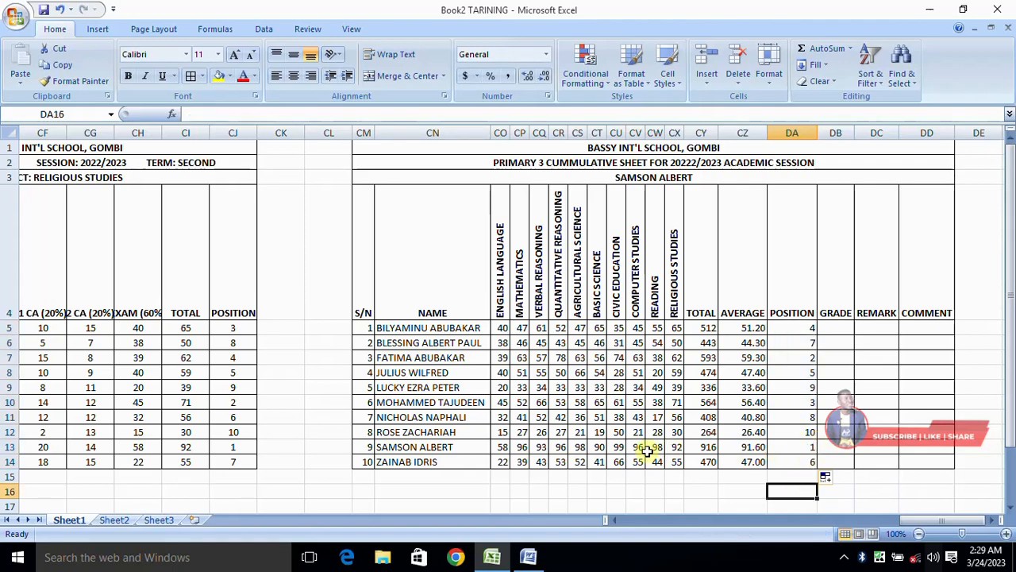
{"action": "left_click", "coordinate": [12, 447]}
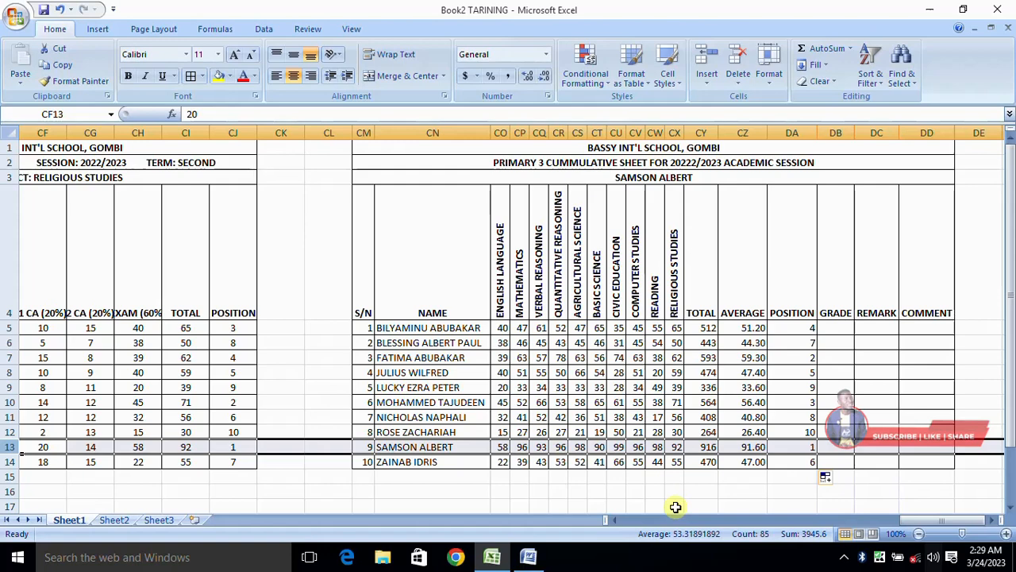
{"action": "left_click_drag", "start_coordinate": [794, 328], "coordinate": [764, 468]}
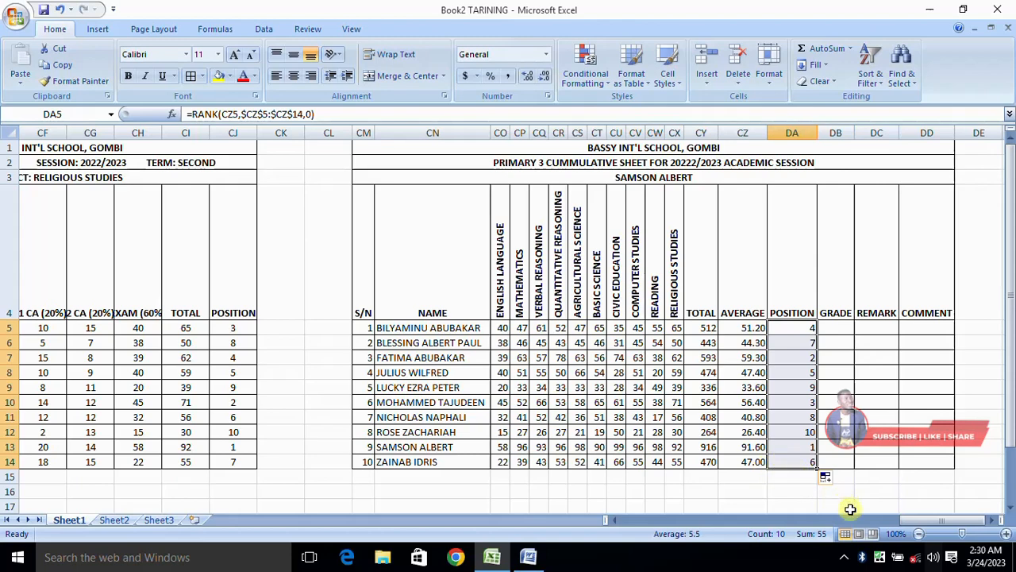
{"action": "left_click", "coordinate": [843, 556]}
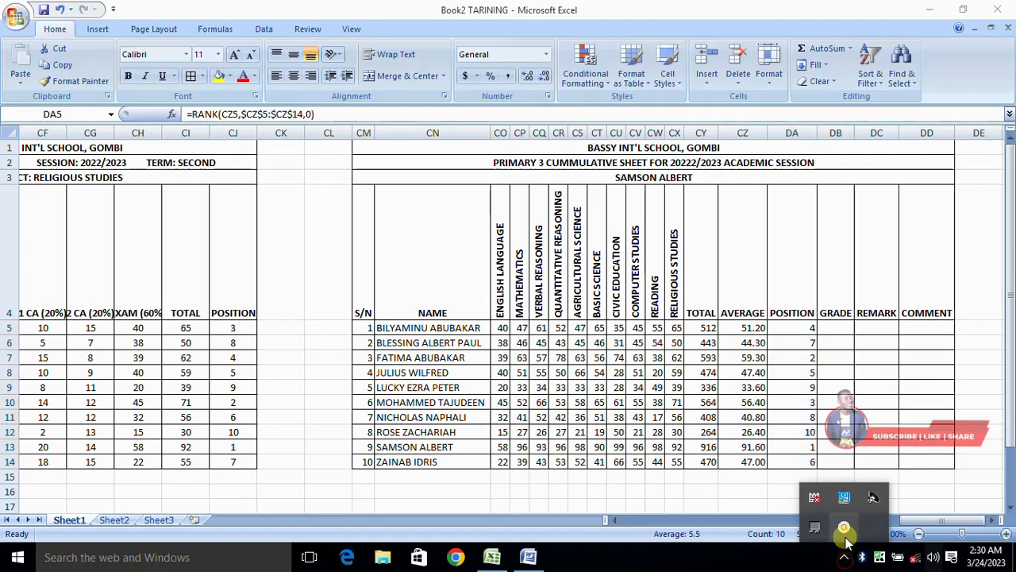
{"action": "left_click", "coordinate": [844, 532]}
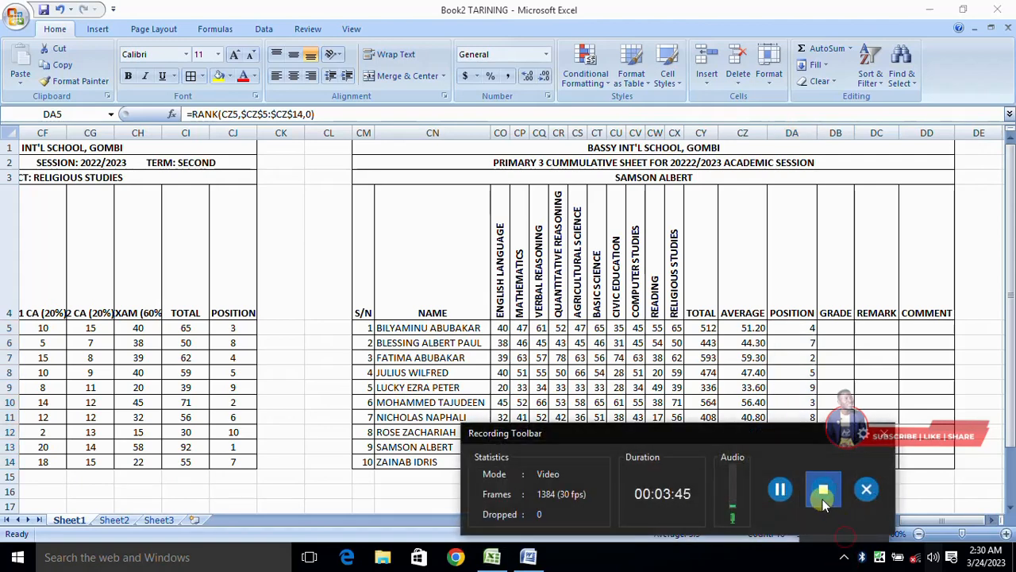